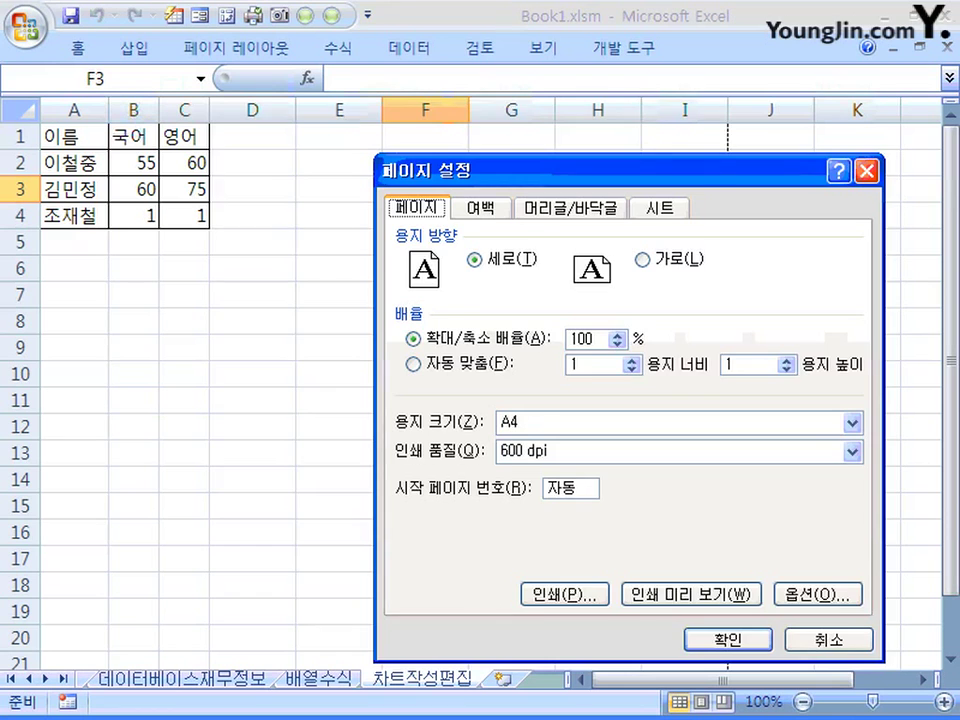
Open the print preview of the sheet from Page Setup and show the margin guides.
{"action": "left_click_drag", "start_coordinate": [600, 170], "coordinate": [442, 134]}
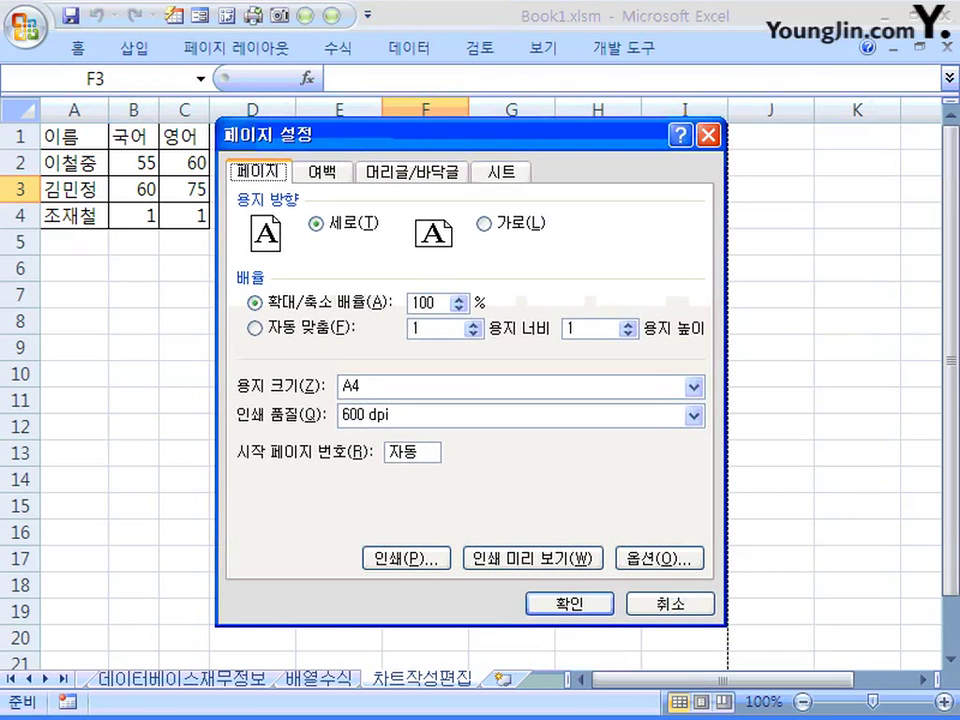
{"action": "left_click", "coordinate": [533, 558]}
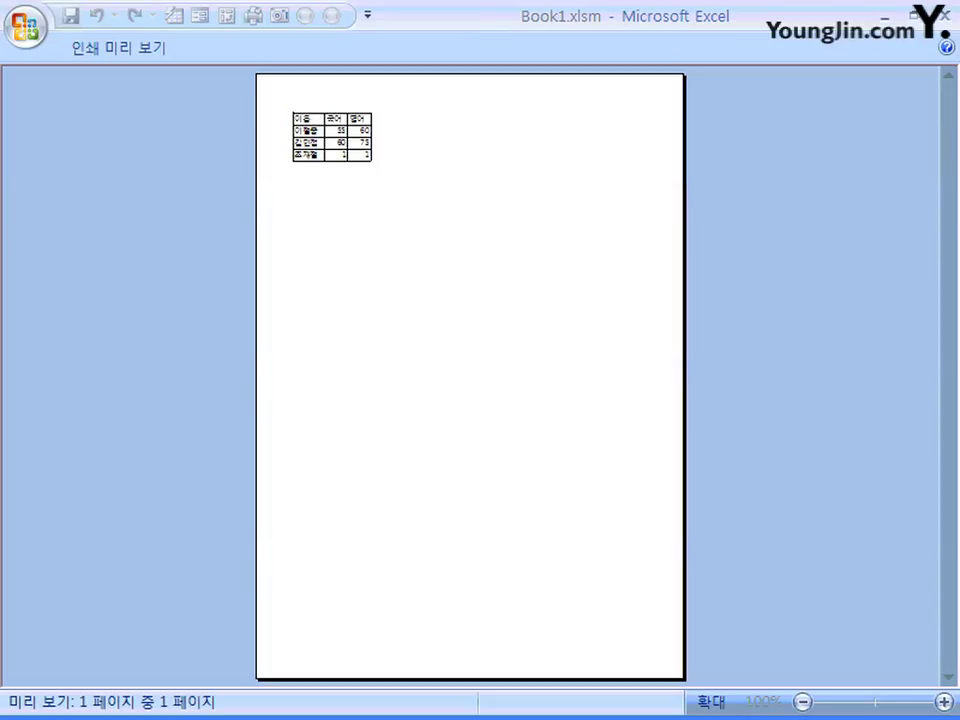
{"action": "left_click", "coordinate": [347, 137]}
{"action": "left_click", "coordinate": [347, 137]}
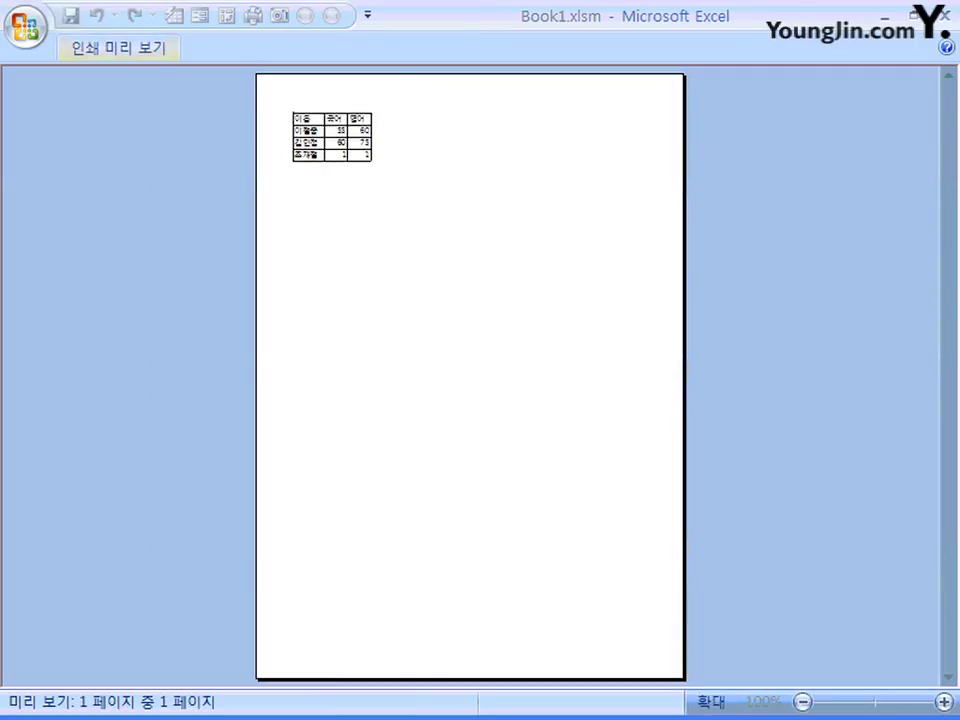
{"action": "left_click", "coordinate": [118, 47]}
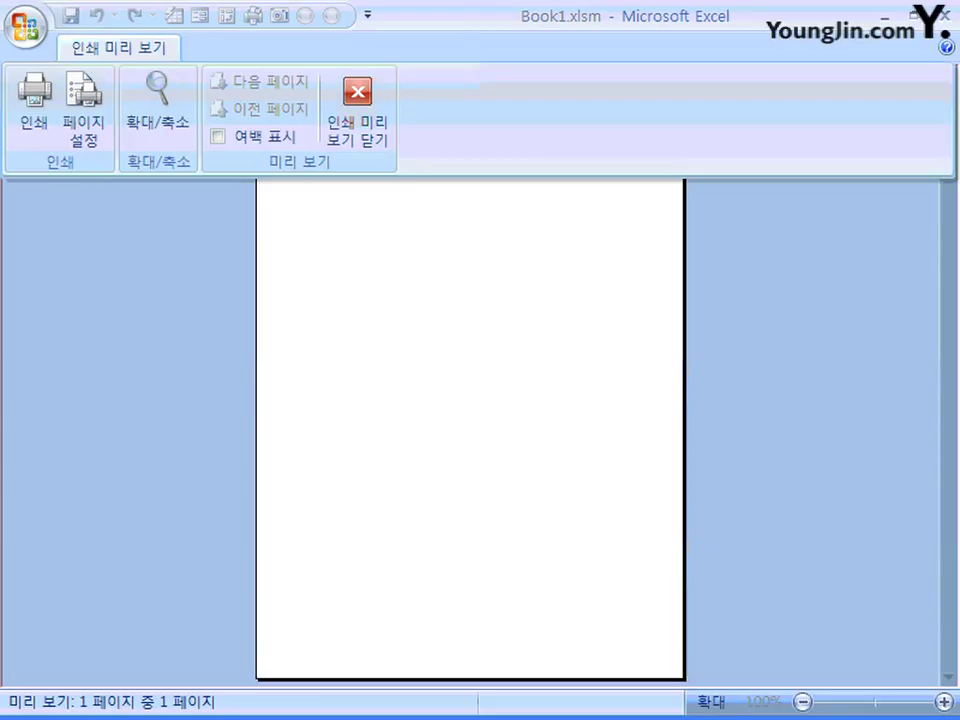
{"action": "left_click", "coordinate": [218, 136]}
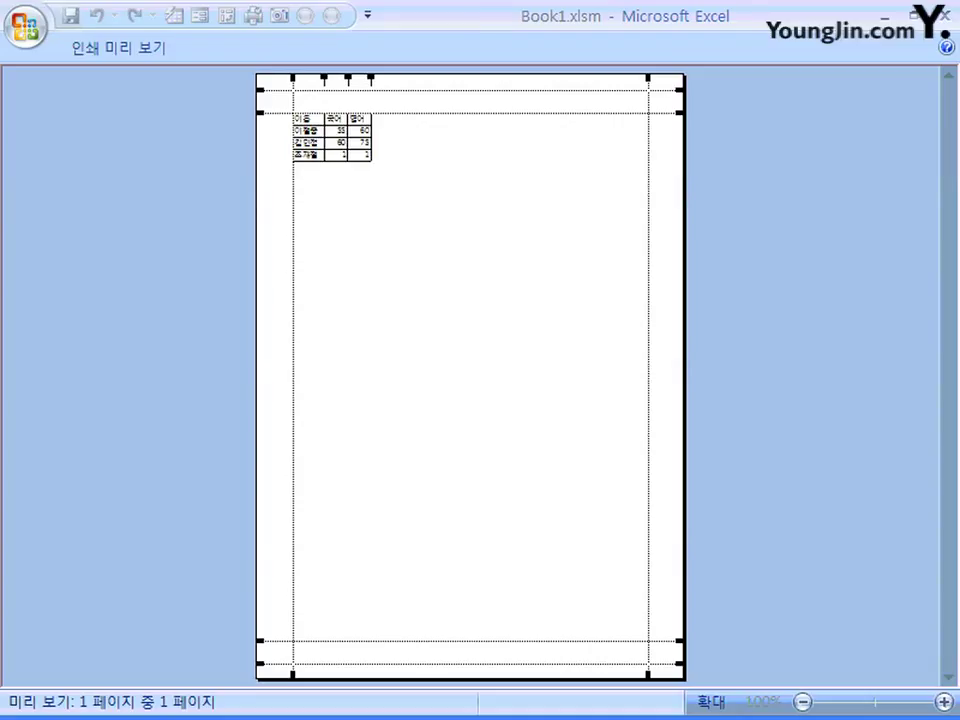
Widen the left page margin slightly to about 1.9 with its margin guide and close the print preview.
{"action": "left_click_drag", "start_coordinate": [293, 77], "coordinate": [293, 77]}
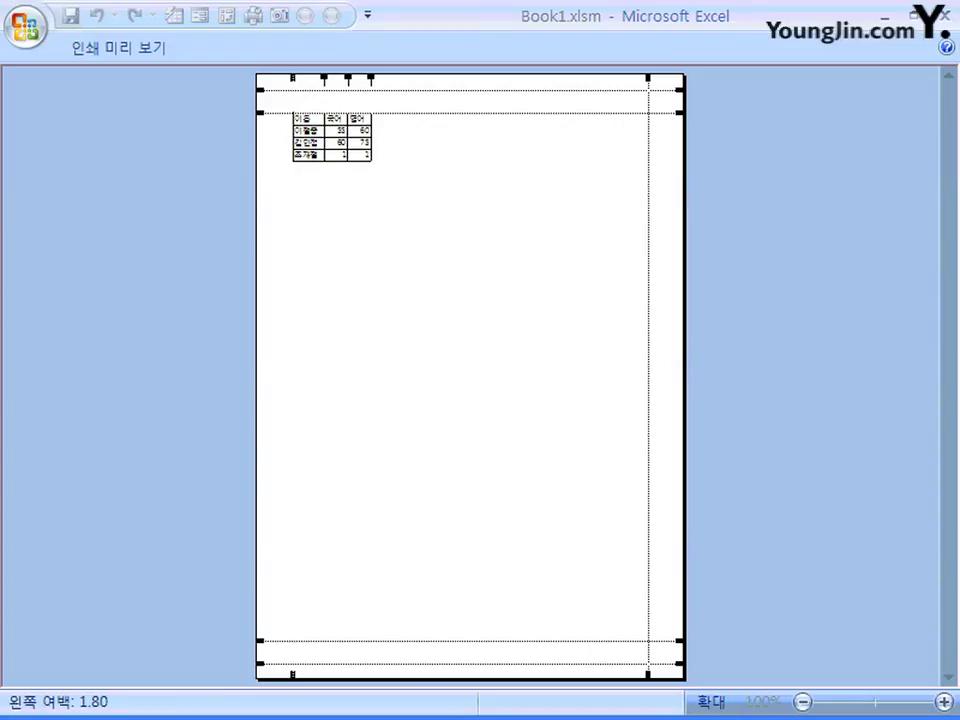
{"action": "mouse_move", "coordinate": [292, 77]}
{"action": "left_mouse_down"}
{"action": "mouse_move", "coordinate": [333, 77]}
{"action": "mouse_move", "coordinate": [294, 77]}
{"action": "left_mouse_up"}
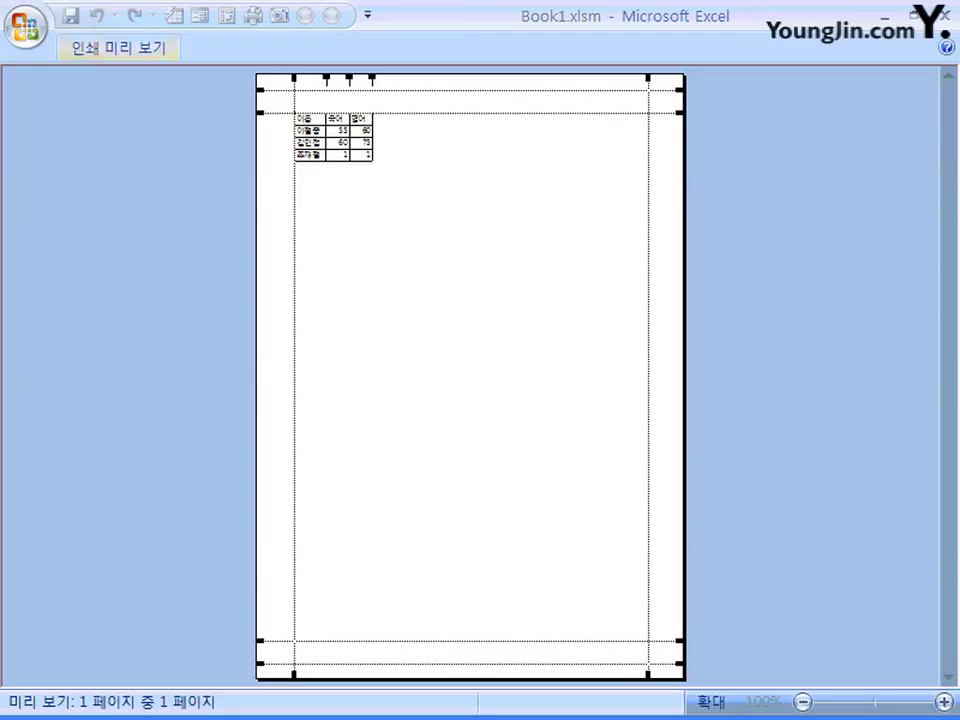
{"action": "left_click", "coordinate": [118, 47]}
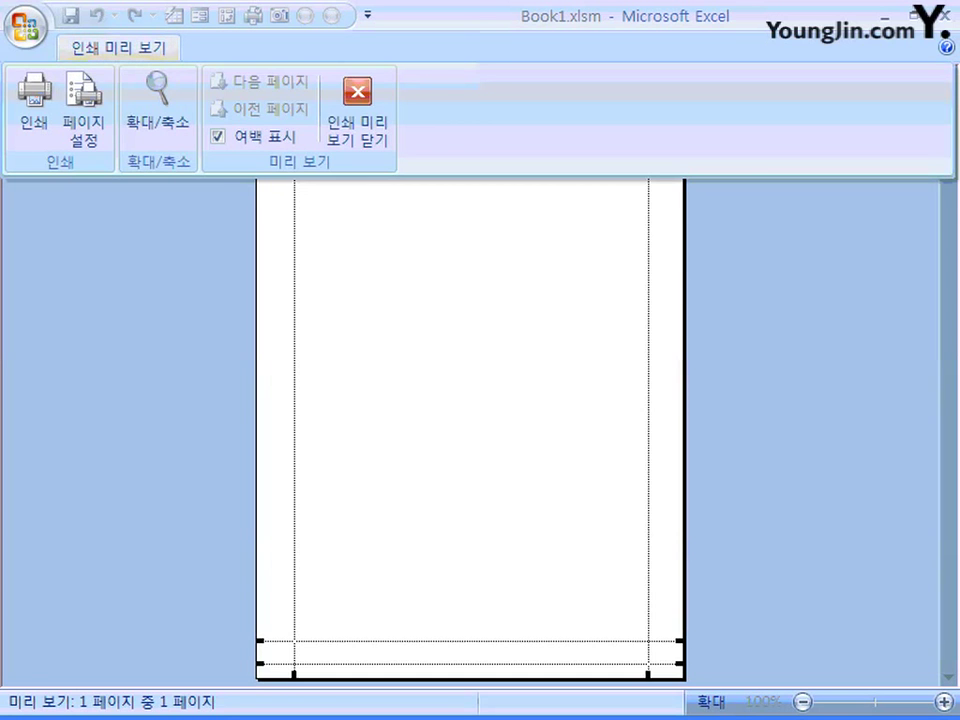
{"action": "left_click", "coordinate": [357, 110]}
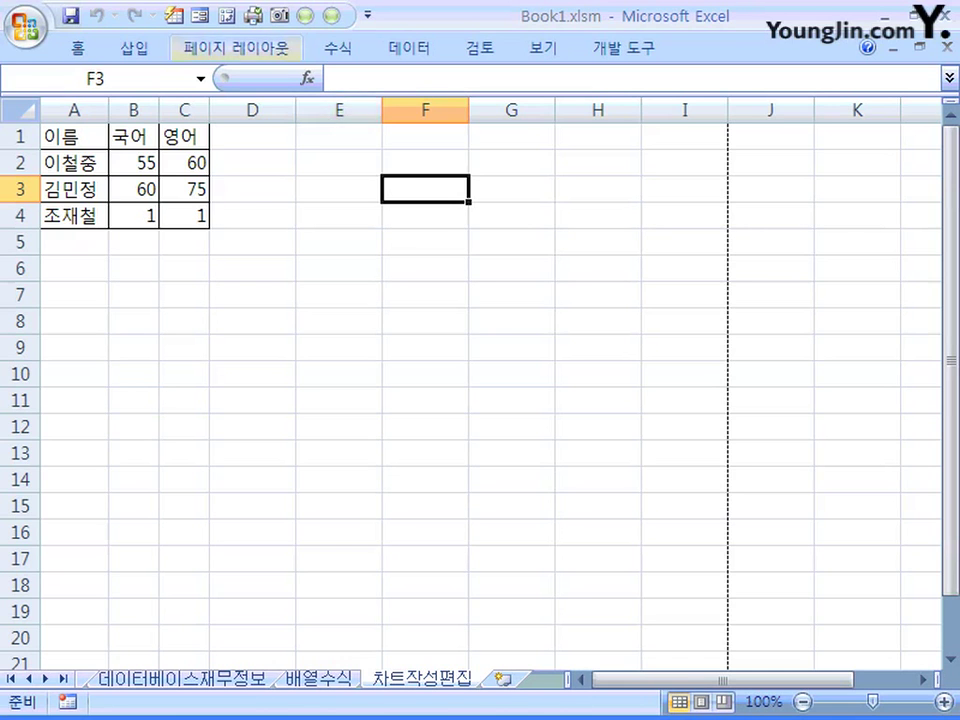
Set the Page Setup scaling to automatic fit, 1 page wide by 1 page tall.
{"action": "left_click", "coordinate": [236, 47]}
{"action": "left_click", "coordinate": [497, 160]}
{"action": "left_click_drag", "start_coordinate": [470, 134], "coordinate": [441, 101]}
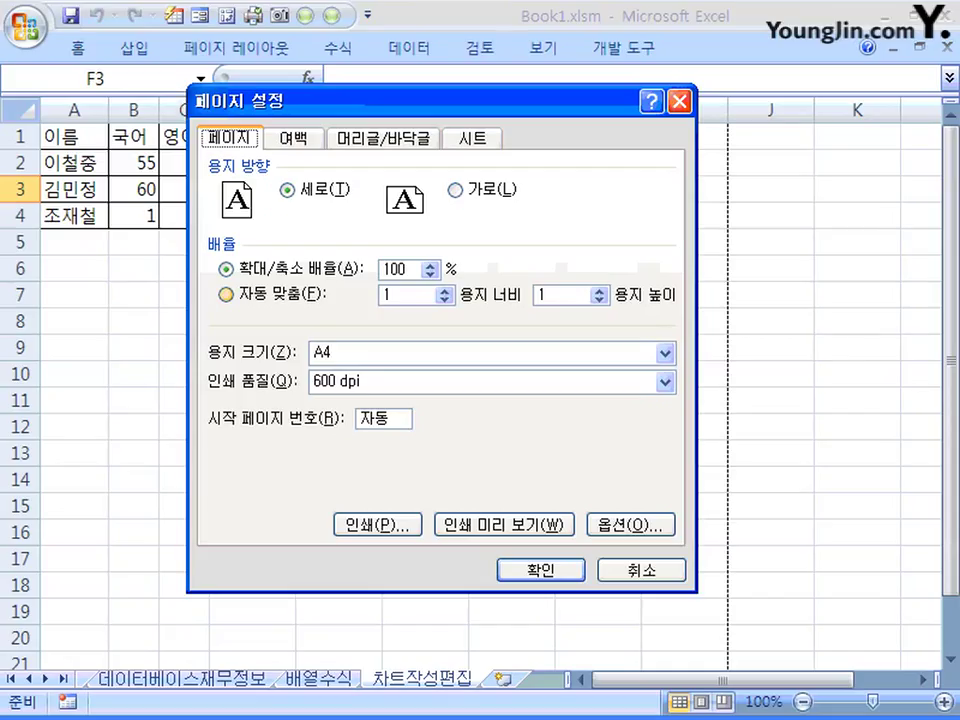
{"action": "left_click", "coordinate": [225, 294]}
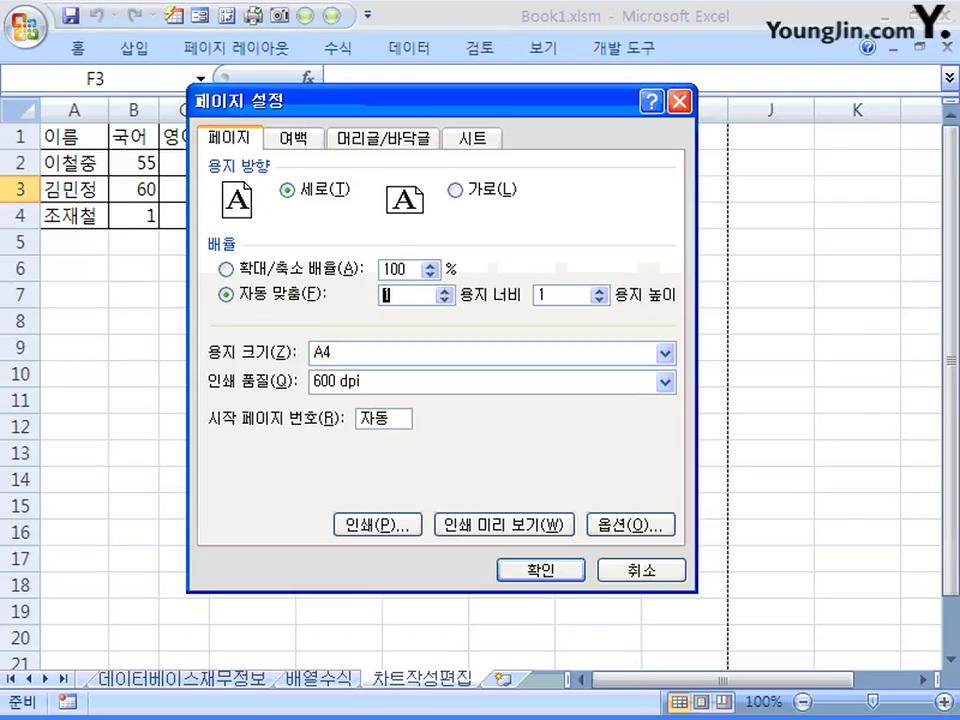
{"action": "key", "text": "Tab"}
{"action": "key", "text": "Delete"}
{"action": "type", "text": "1"}
Try out left margin values, ending at 1.9, and center the printout on the page horizontally and vertically.
{"action": "key", "text": "ctrl+Tab"}
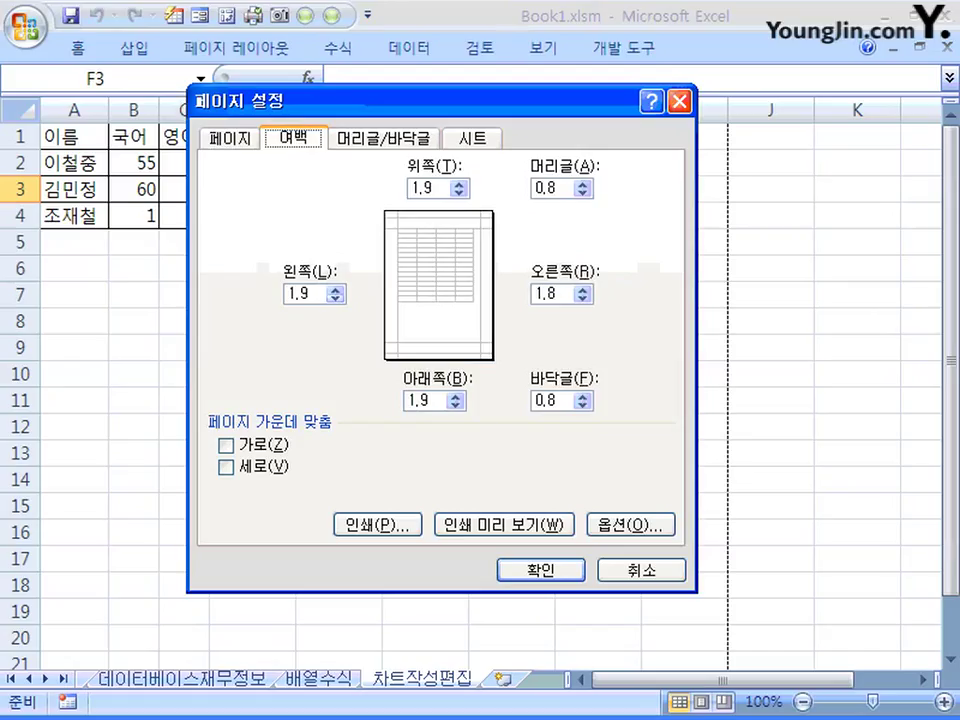
{"action": "left_click", "coordinate": [335, 299]}
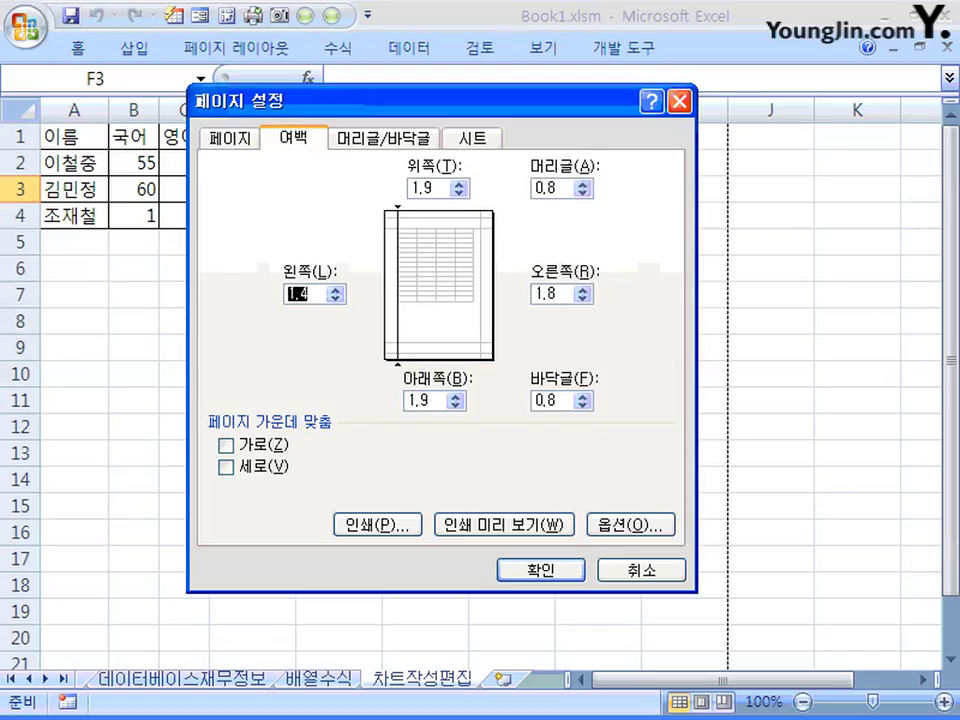
{"action": "left_click", "coordinate": [335, 288]}
{"action": "left_click", "coordinate": [335, 288]}
{"action": "left_click", "coordinate": [335, 288]}
{"action": "key", "text": "Down"}
{"action": "key", "text": "Down"}
{"action": "left_click", "coordinate": [226, 445]}
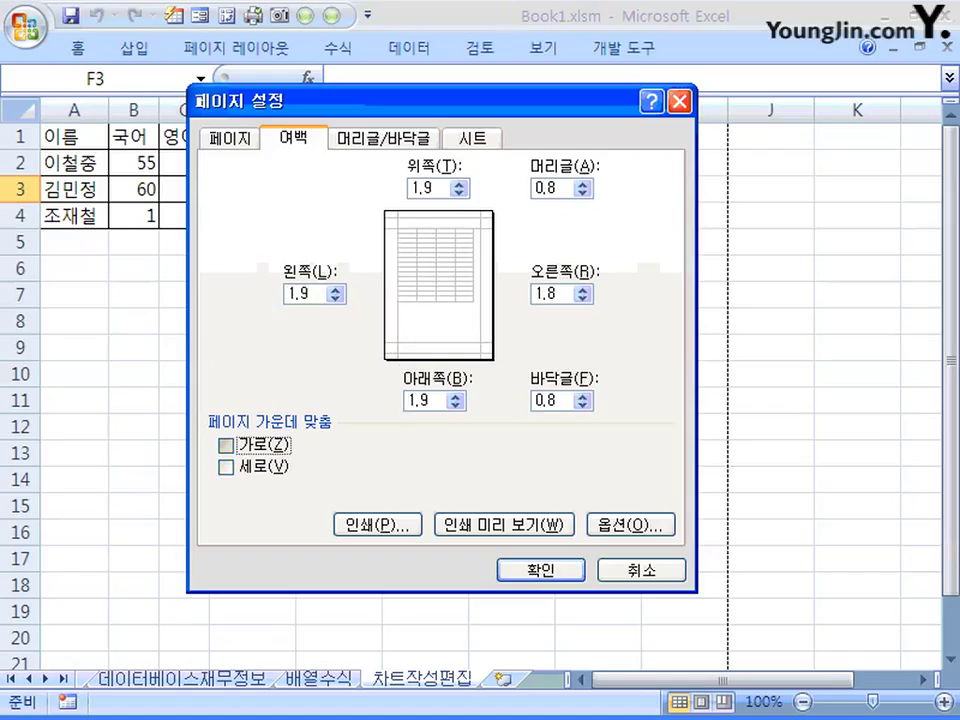
{"action": "left_click", "coordinate": [226, 466]}
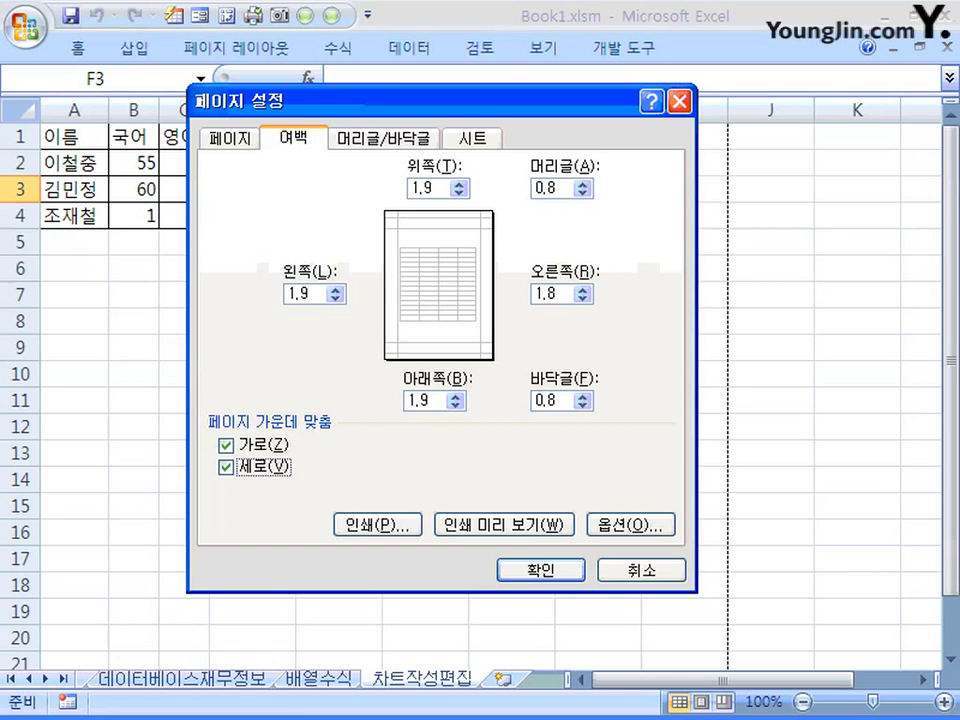
Examine the custom header editor's sections and insert options, and leave it without adding a header.
{"action": "left_click", "coordinate": [383, 138]}
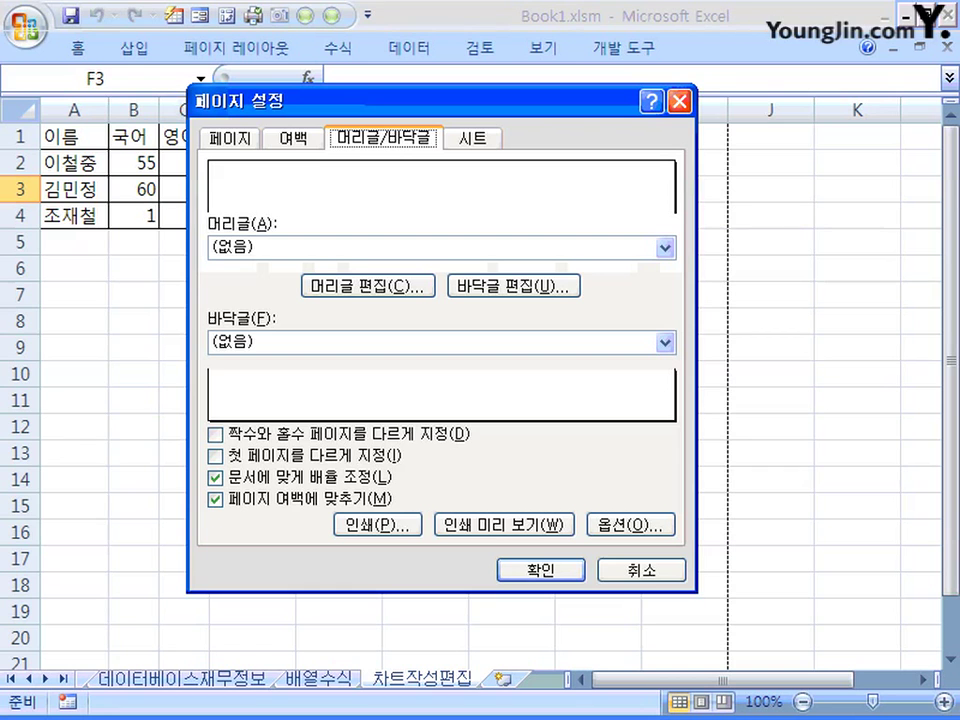
{"action": "left_click", "coordinate": [365, 286]}
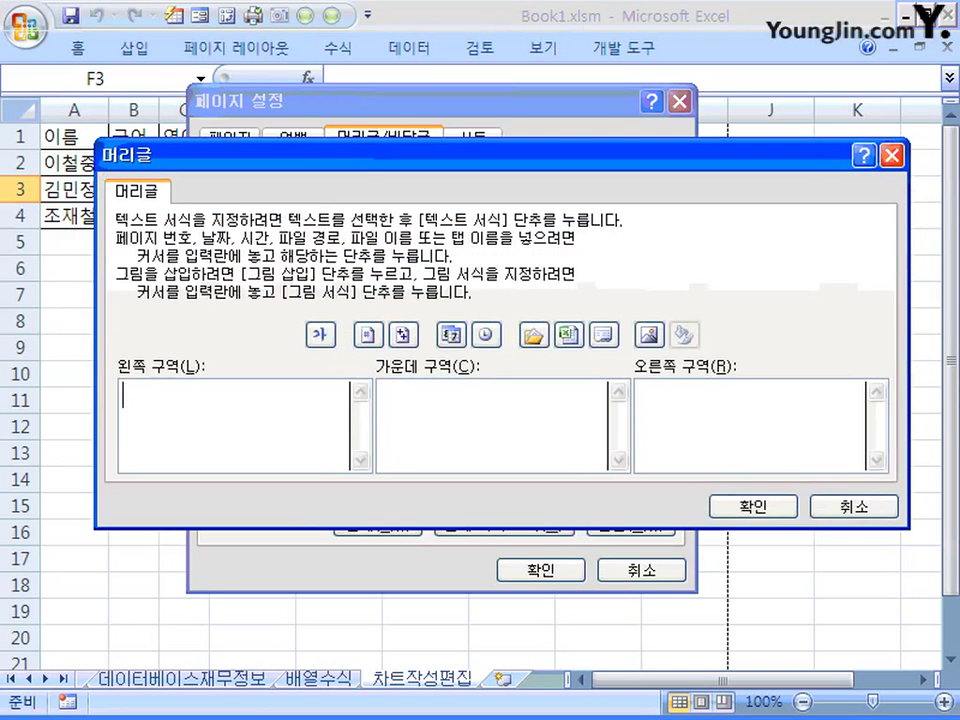
{"action": "left_click_drag", "start_coordinate": [480, 155], "coordinate": [487, 149]}
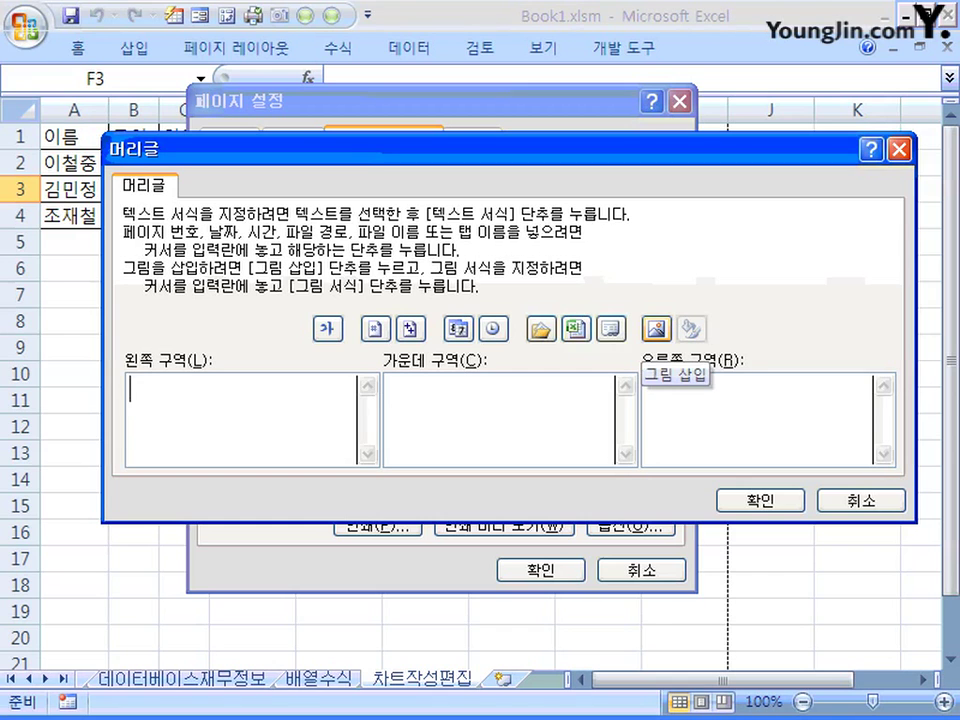
{"action": "left_click", "coordinate": [860, 500]}
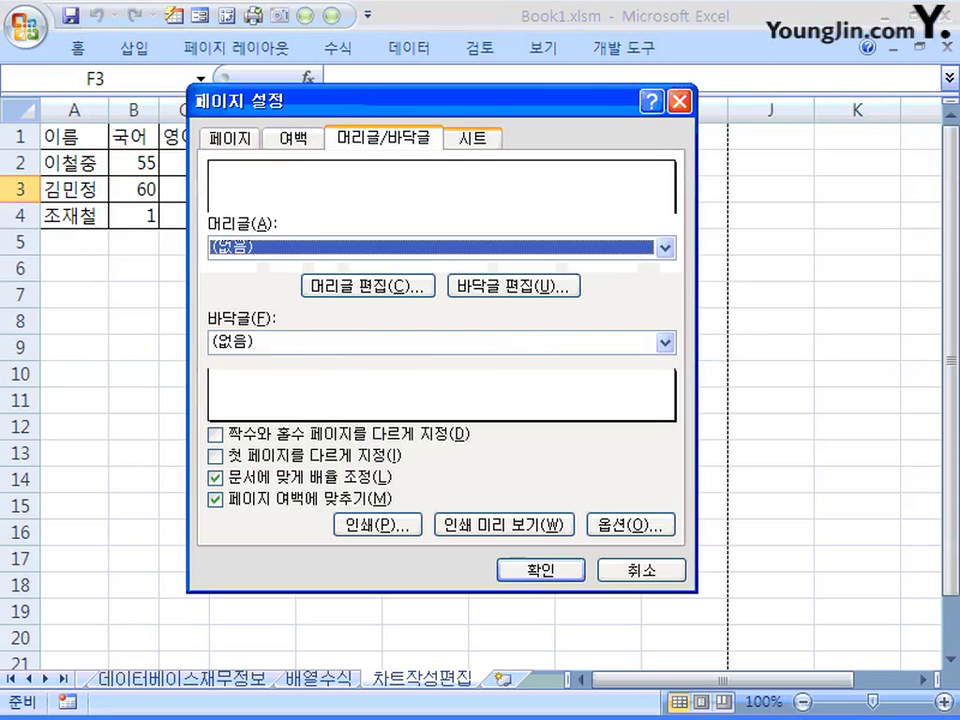
Review the print area and repeat-column fields, enable draft-quality printing (간단하게 인쇄), and discard the Page Setup changes.
{"action": "left_click", "coordinate": [474, 139]}
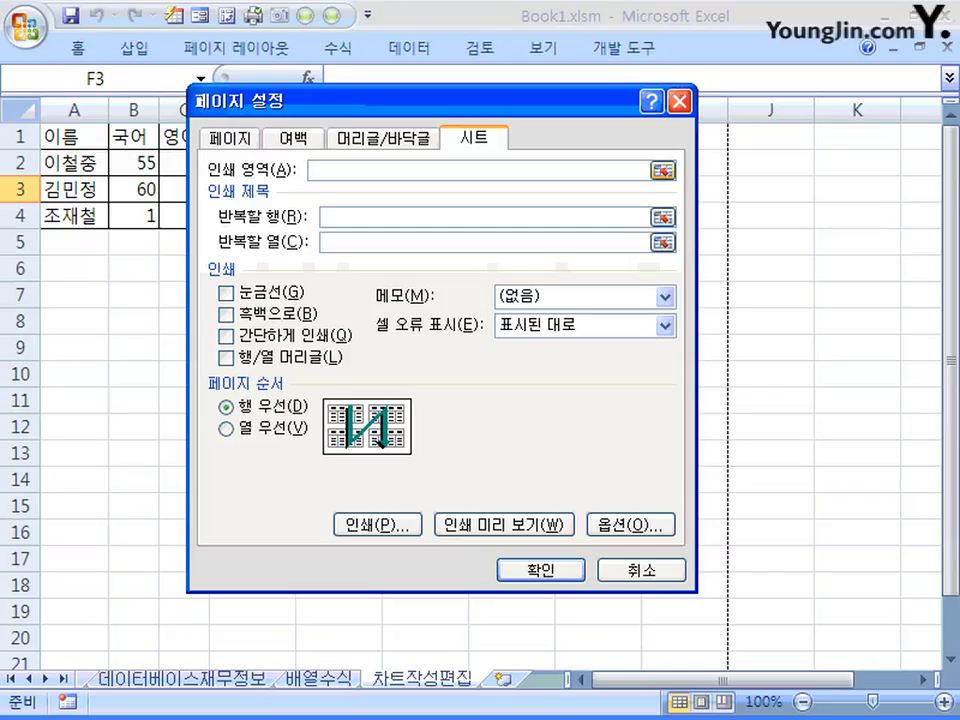
{"action": "left_click", "coordinate": [312, 170]}
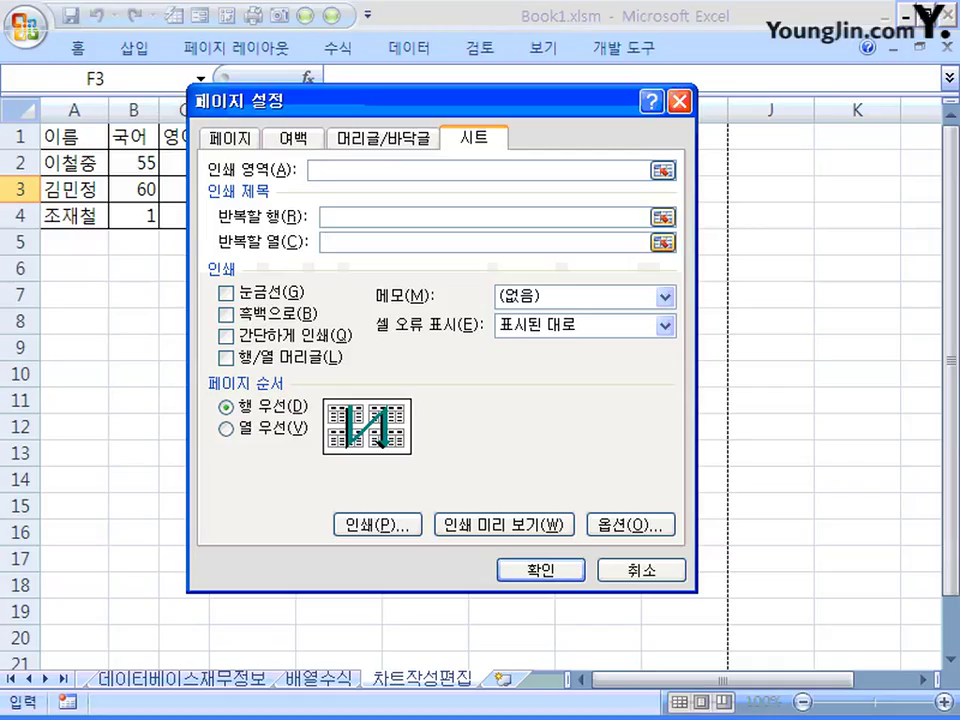
{"action": "left_click", "coordinate": [324, 242]}
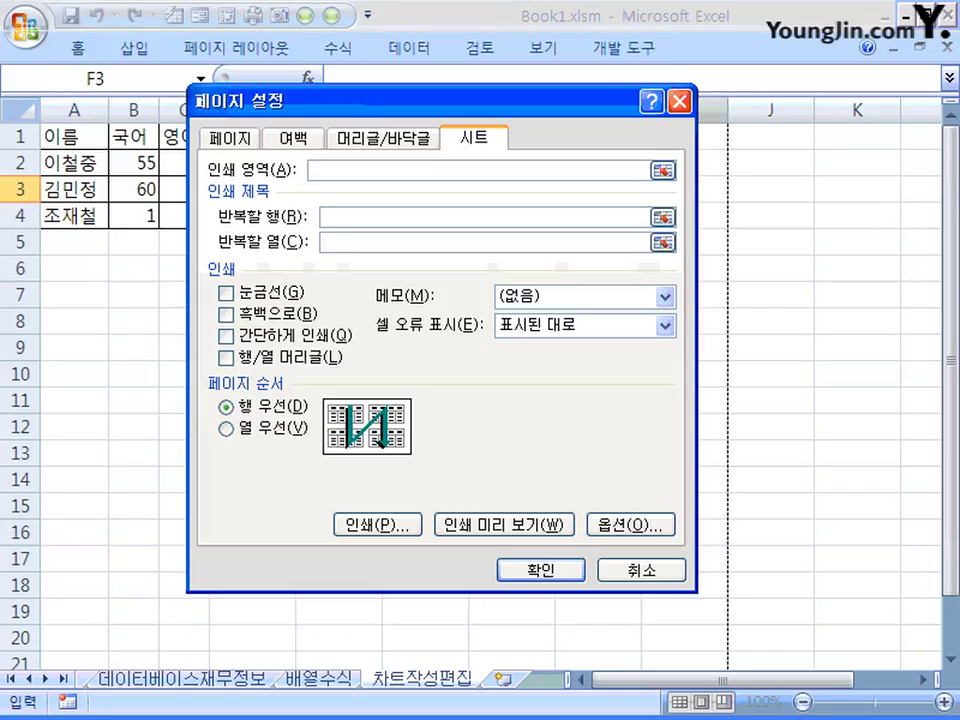
{"action": "left_click", "coordinate": [226, 336]}
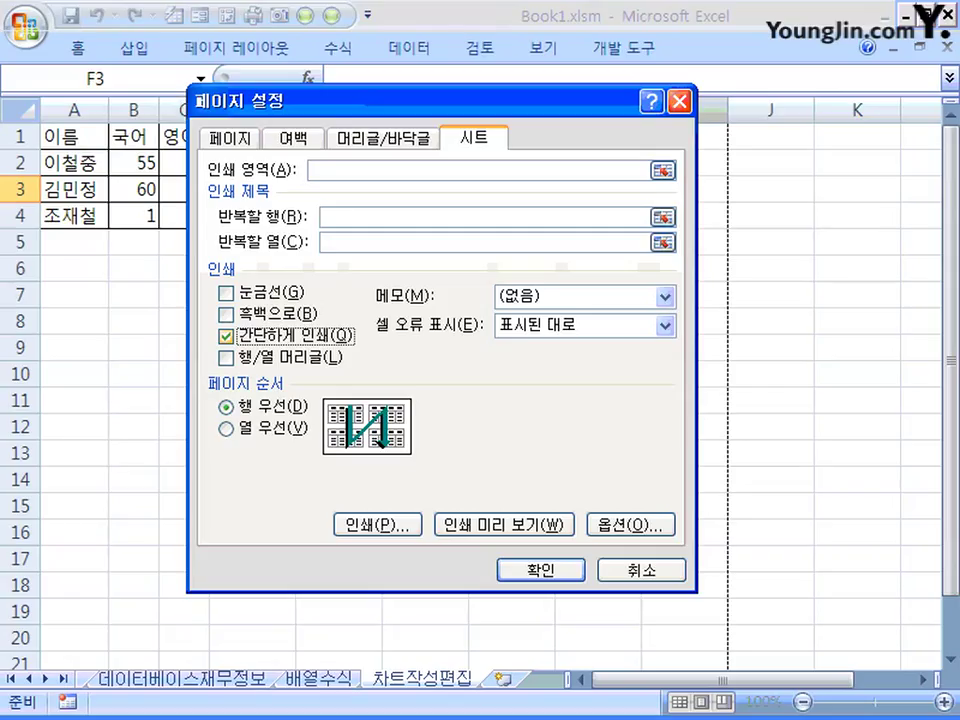
{"action": "left_click", "coordinate": [641, 570]}
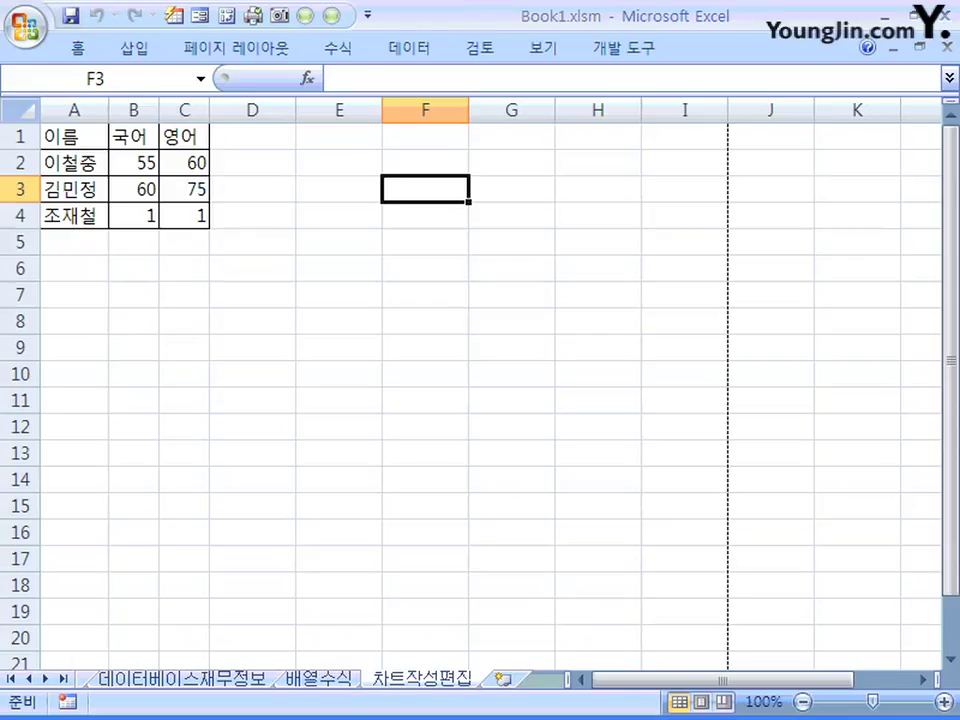
Set the range A1:E10 as the sheet's print area and deselect the range.
{"action": "key", "text": "ctrl+Home"}
{"action": "left_click_drag", "start_coordinate": [108, 148], "coordinate": [375, 378]}
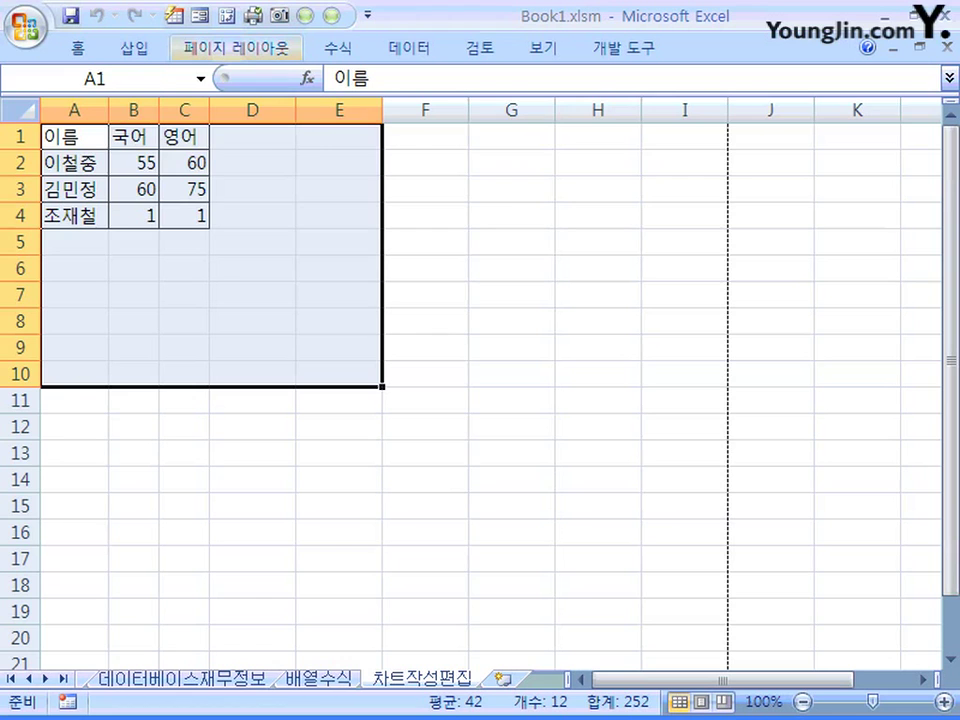
{"action": "left_click", "coordinate": [233, 47]}
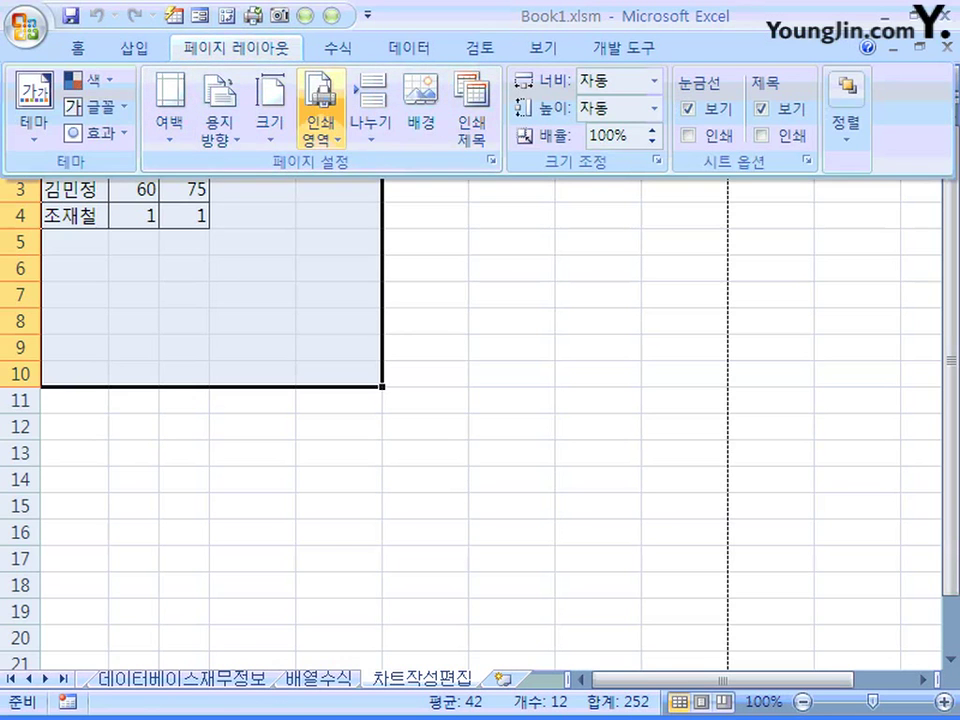
{"action": "left_click", "coordinate": [320, 118]}
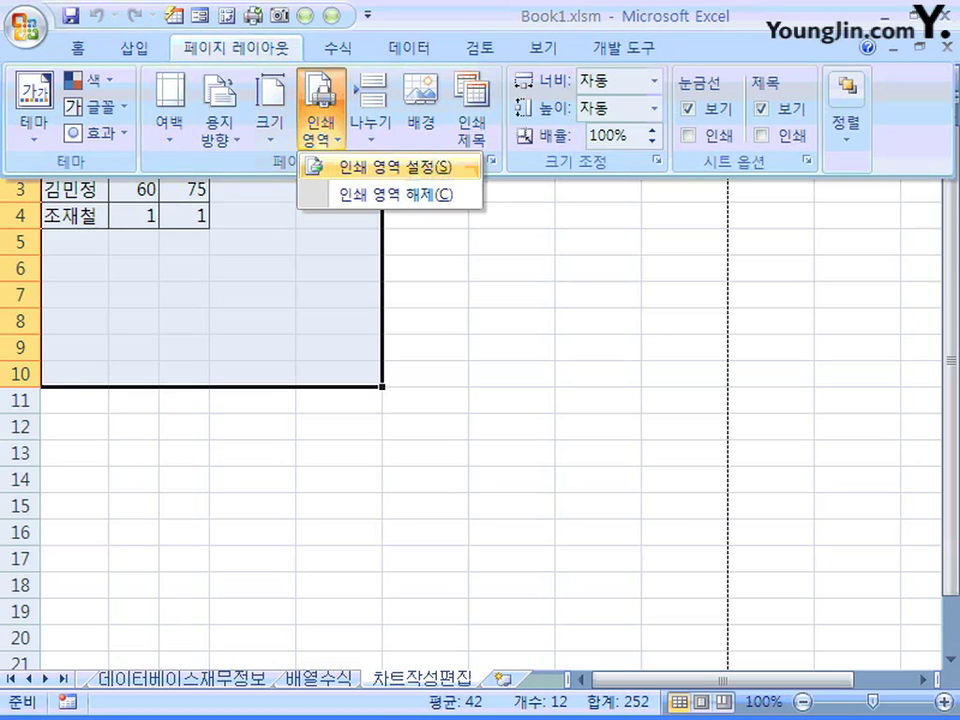
{"action": "left_click", "coordinate": [468, 168]}
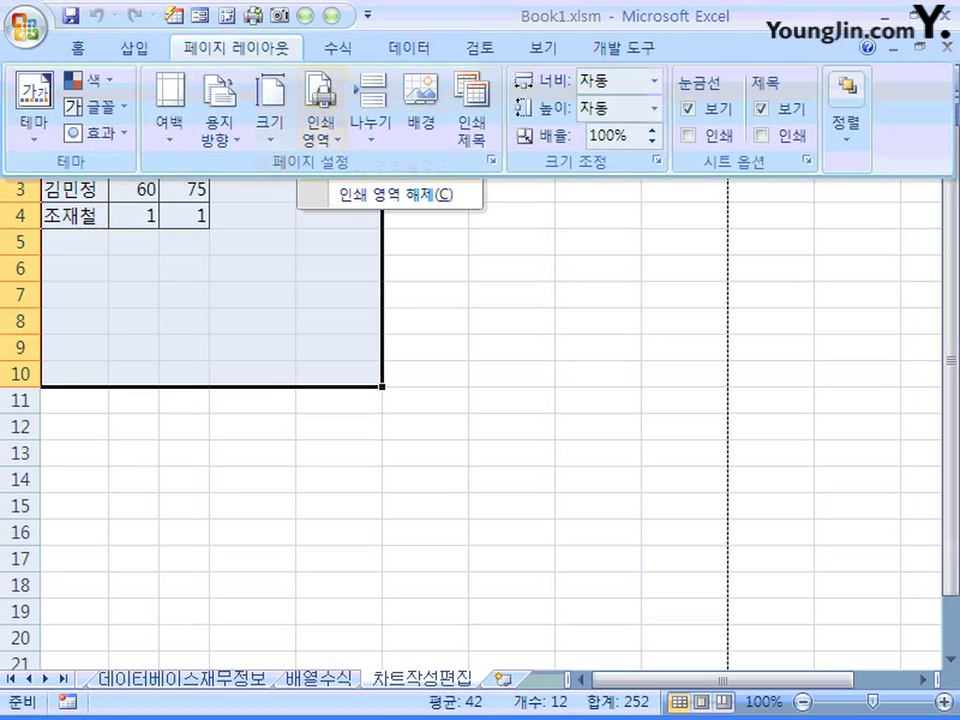
{"action": "left_click", "coordinate": [339, 189]}
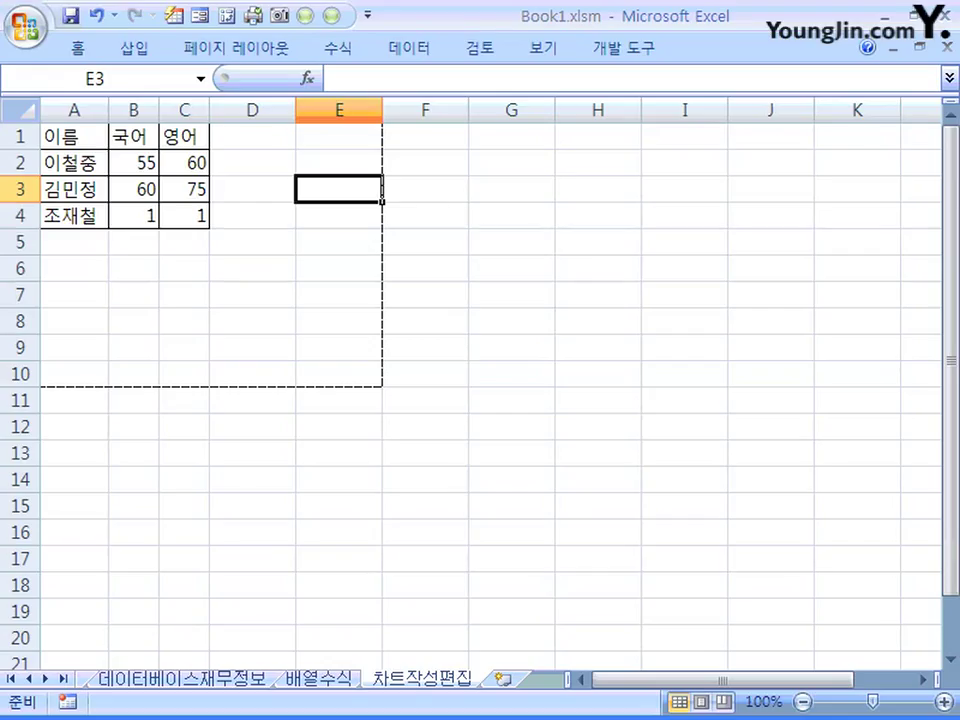
Extend the print area to column G and row 18 in Page Break Preview and return to Normal view.
{"action": "left_click", "coordinate": [542, 47]}
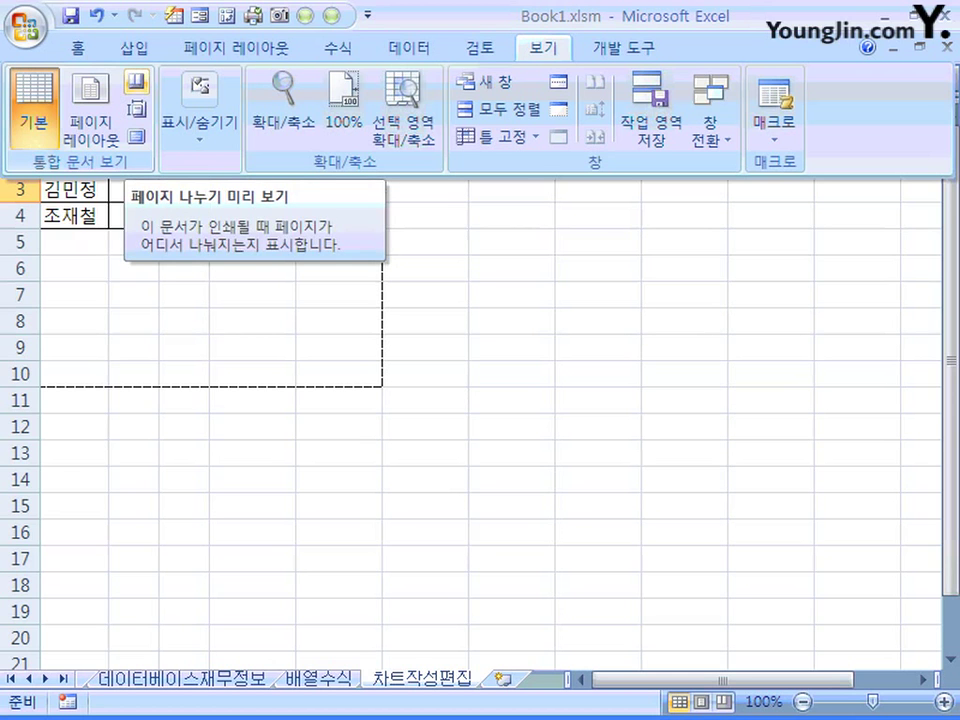
{"action": "left_click", "coordinate": [137, 81]}
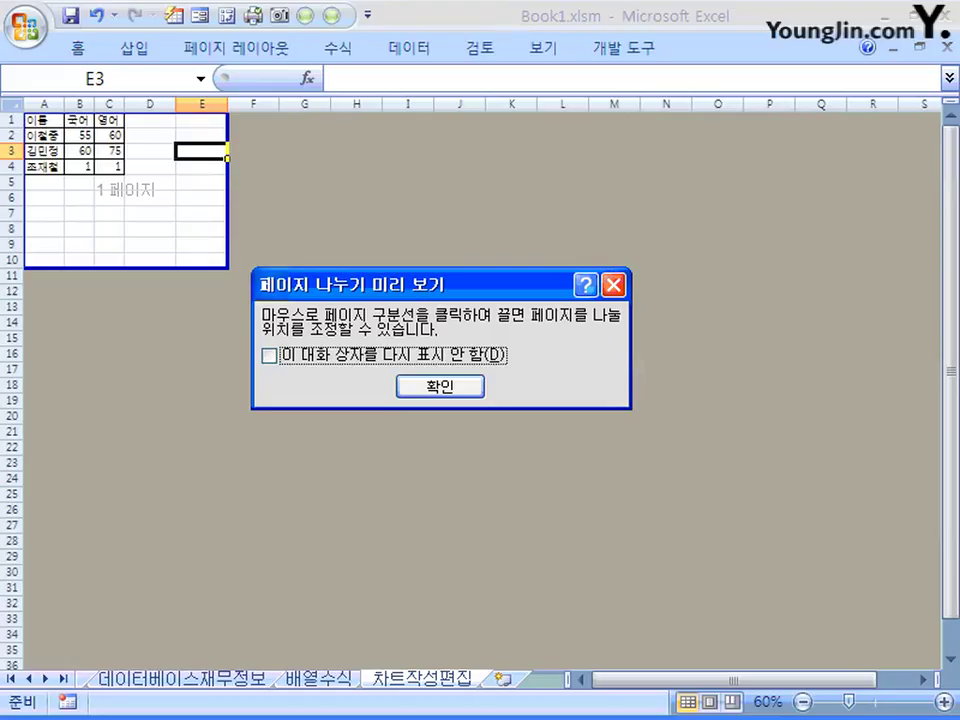
{"action": "key", "text": "Return"}
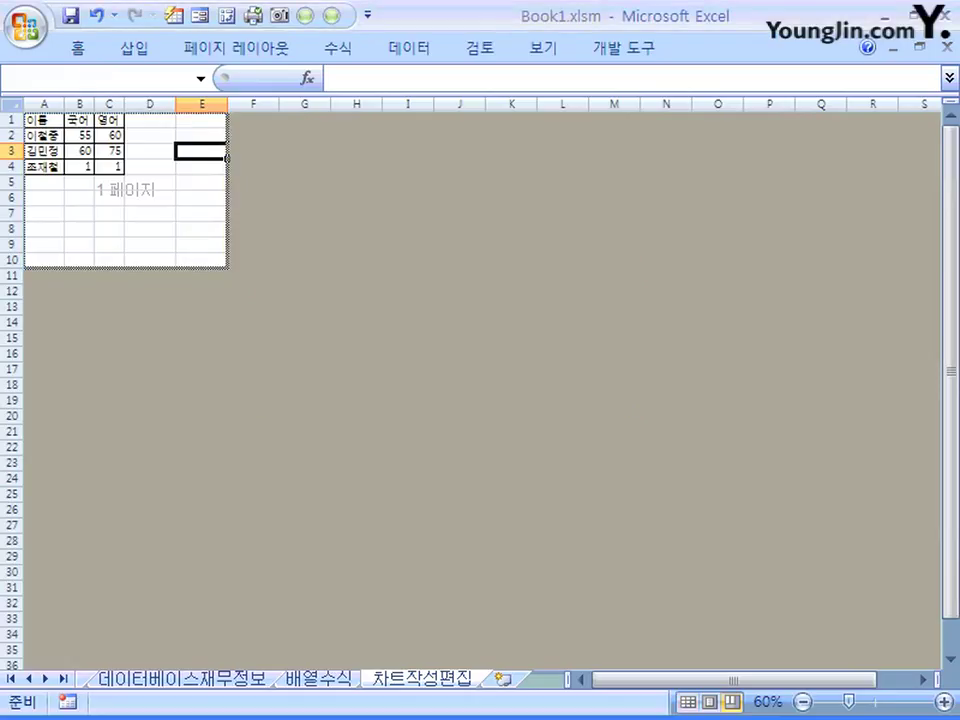
{"action": "left_click_drag", "start_coordinate": [227, 157], "coordinate": [331, 157]}
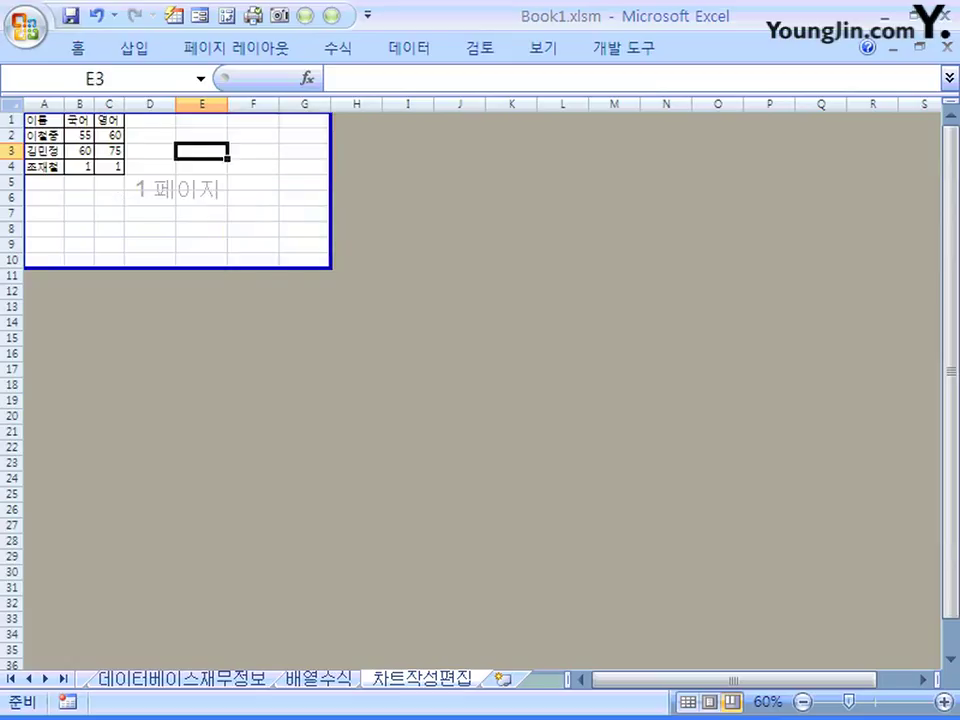
{"action": "left_click_drag", "start_coordinate": [177, 268], "coordinate": [177, 392]}
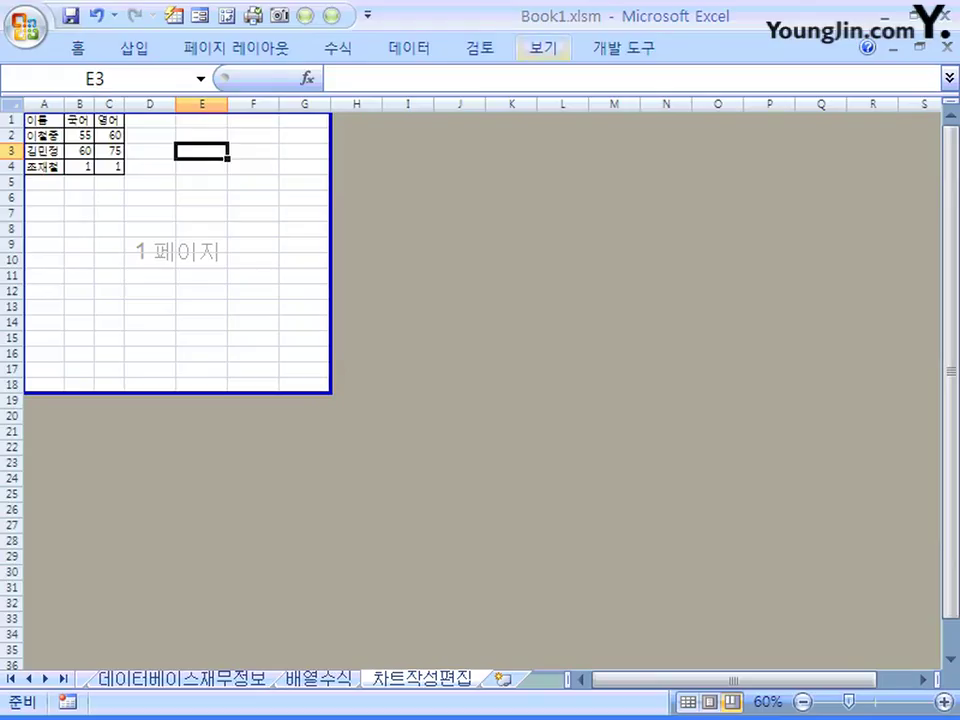
{"action": "left_click", "coordinate": [543, 47]}
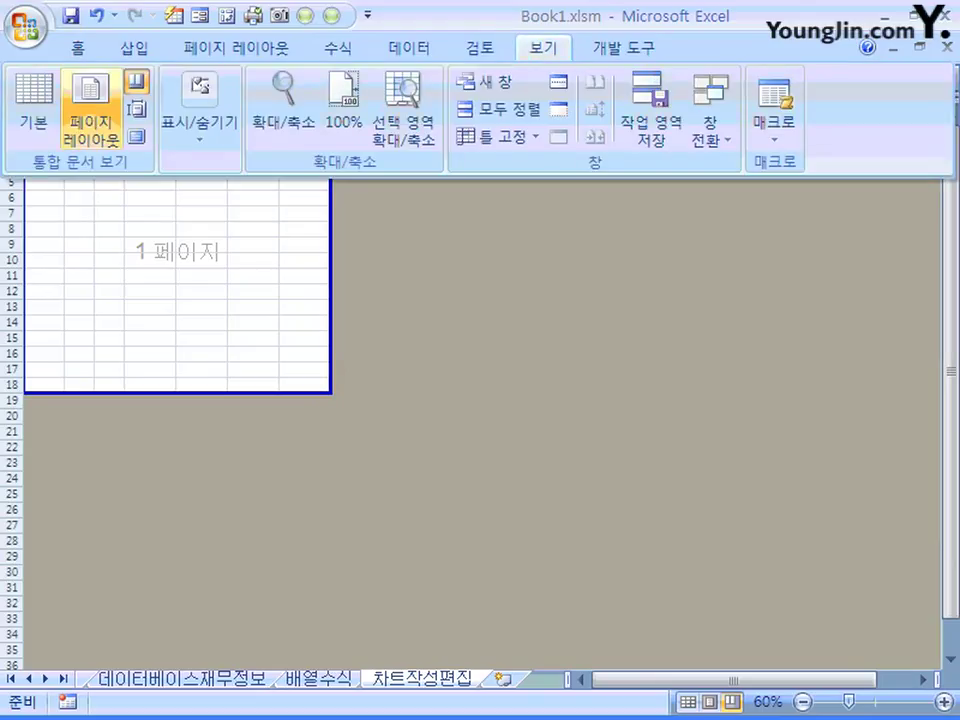
{"action": "left_click", "coordinate": [33, 105]}
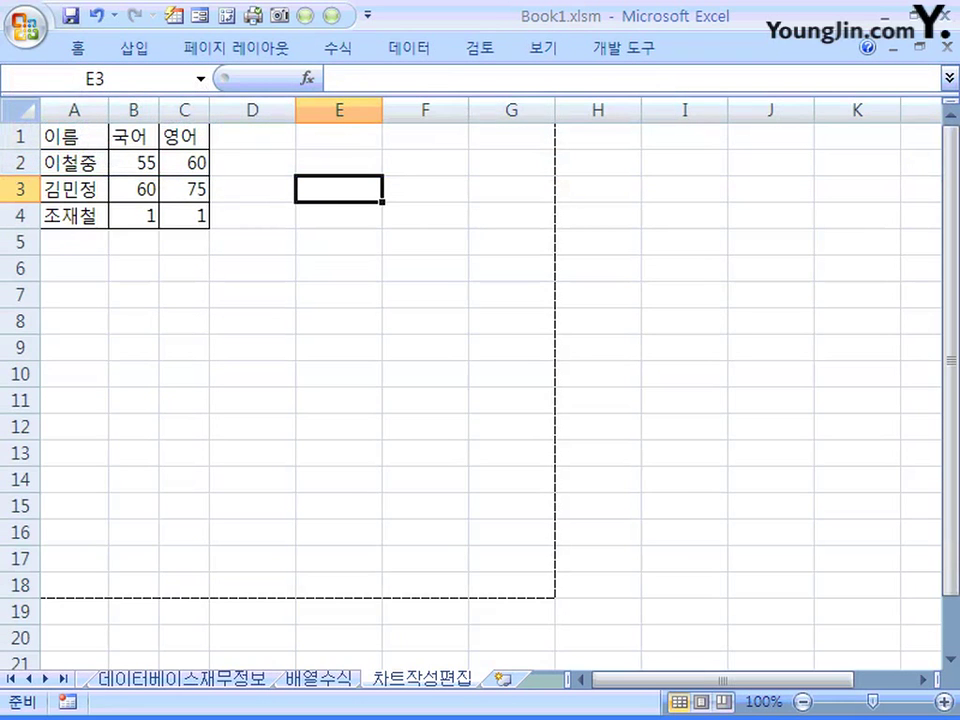